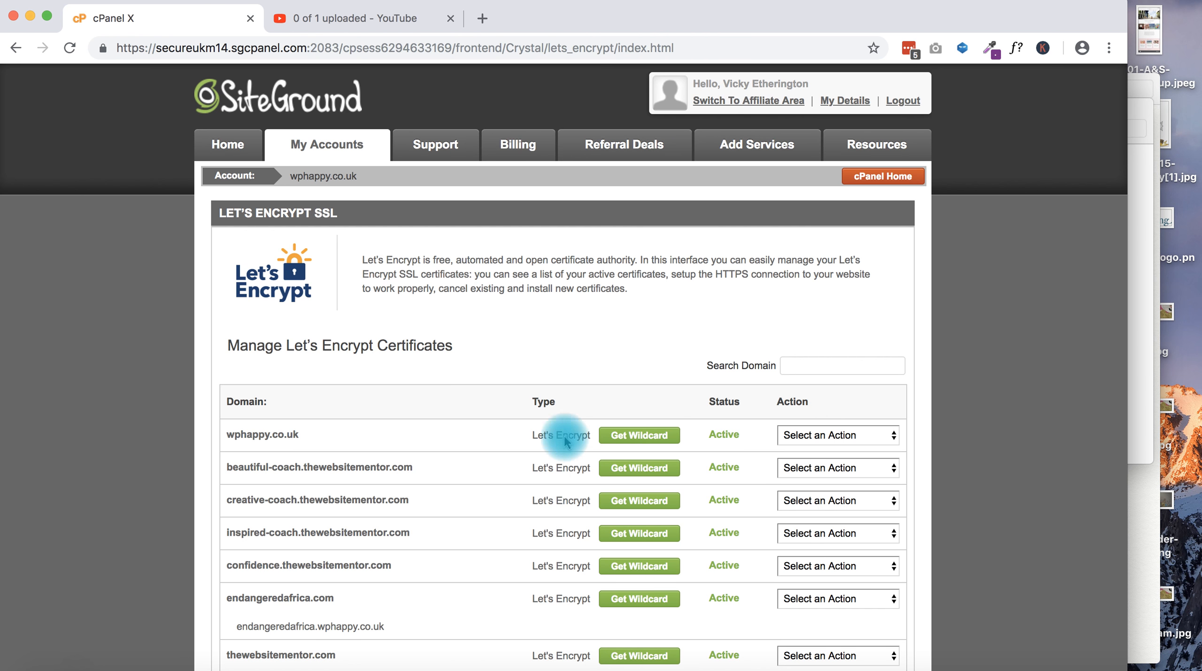
Switch the Let's Encrypt certificate list to page 2, starting with betterseas.com
{"action": "scroll", "coordinate": [397, 500], "scroll_direction": "down", "scroll_amount": 10}
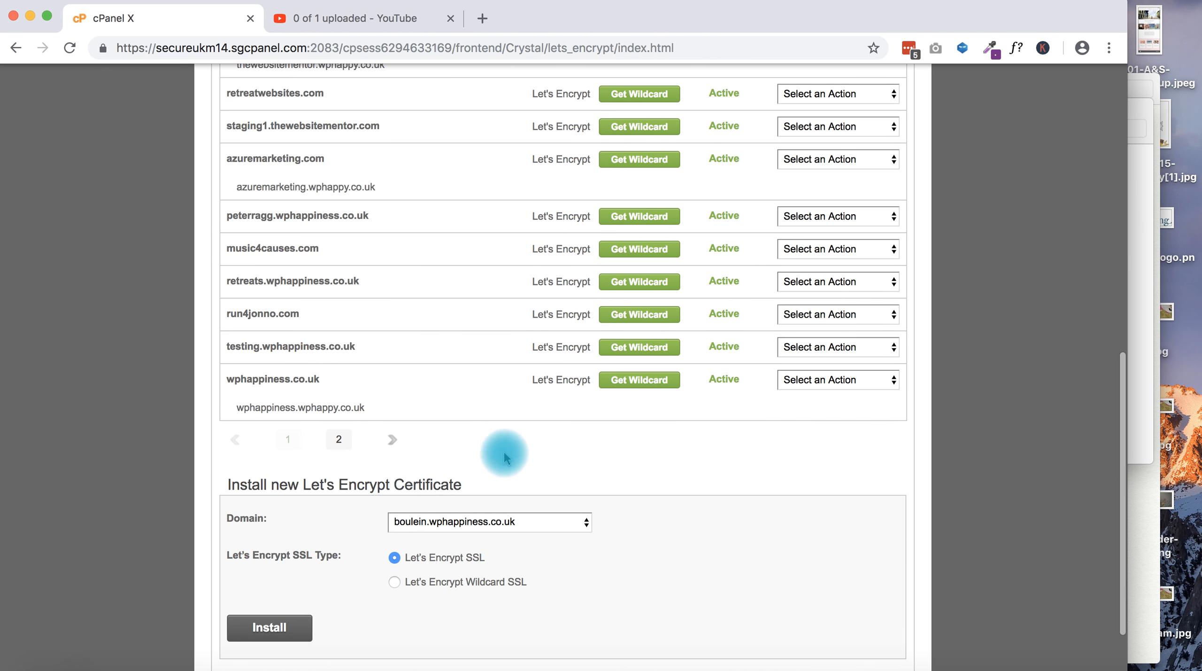
{"action": "left_click", "coordinate": [392, 441]}
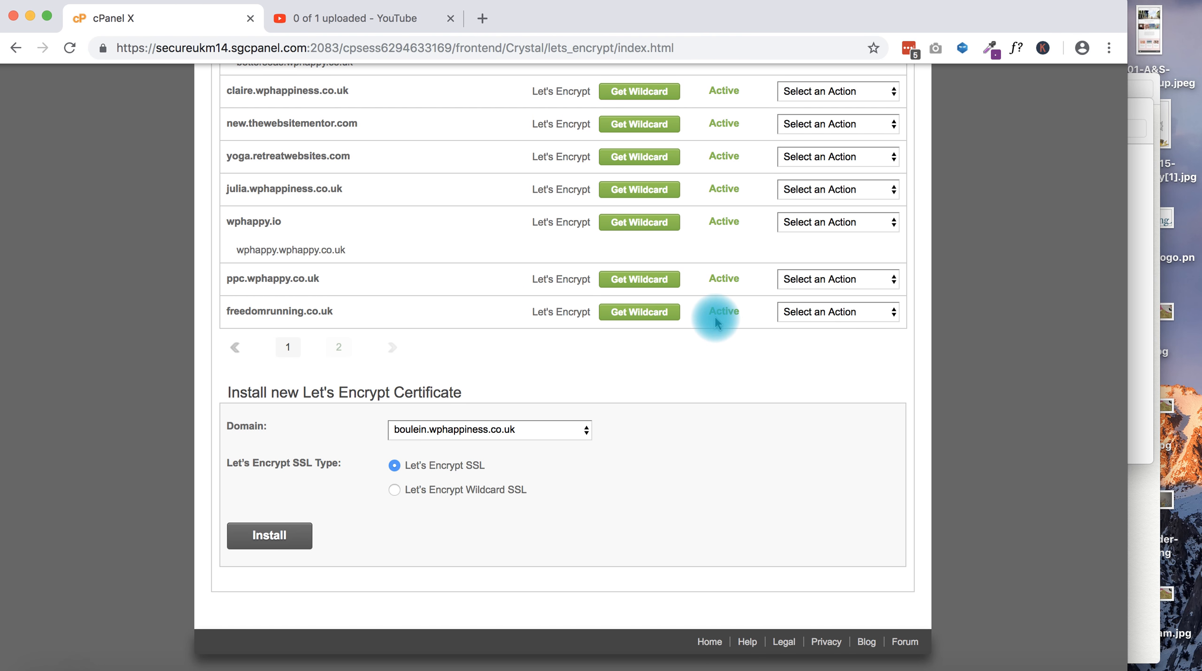
{"action": "scroll", "coordinate": [676, 323], "scroll_direction": "up", "scroll_amount": 10}
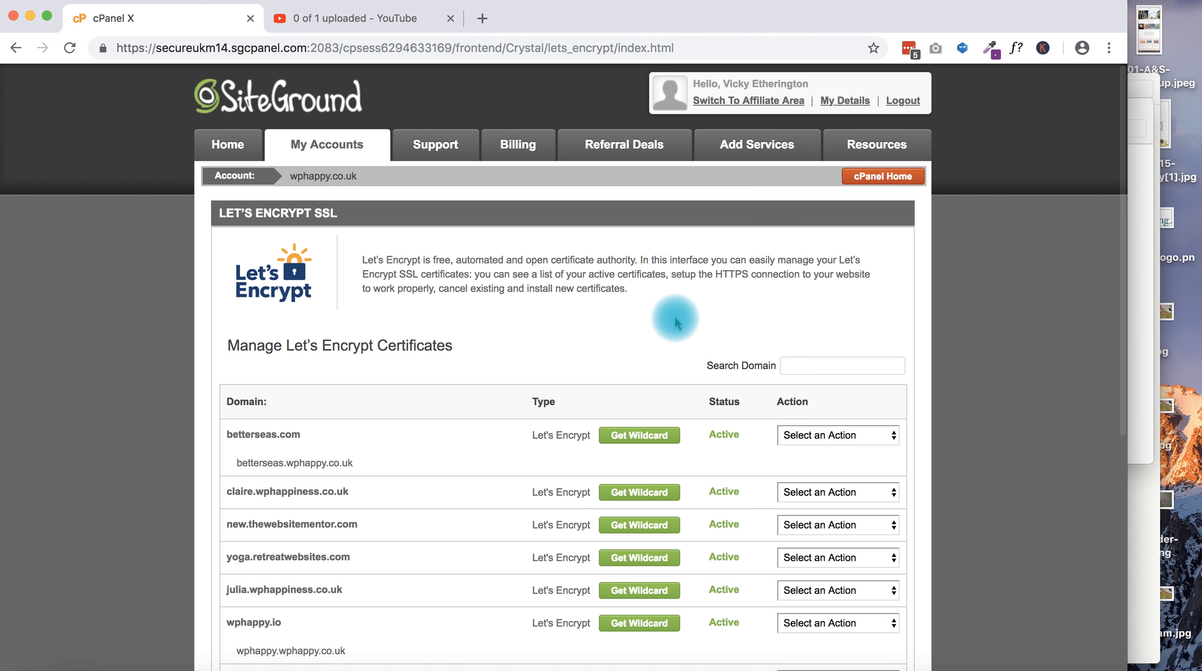
Open the Softaculous WordPress autoinstaller from cPanel Home and bring up its install form
{"action": "left_click", "coordinate": [883, 176]}
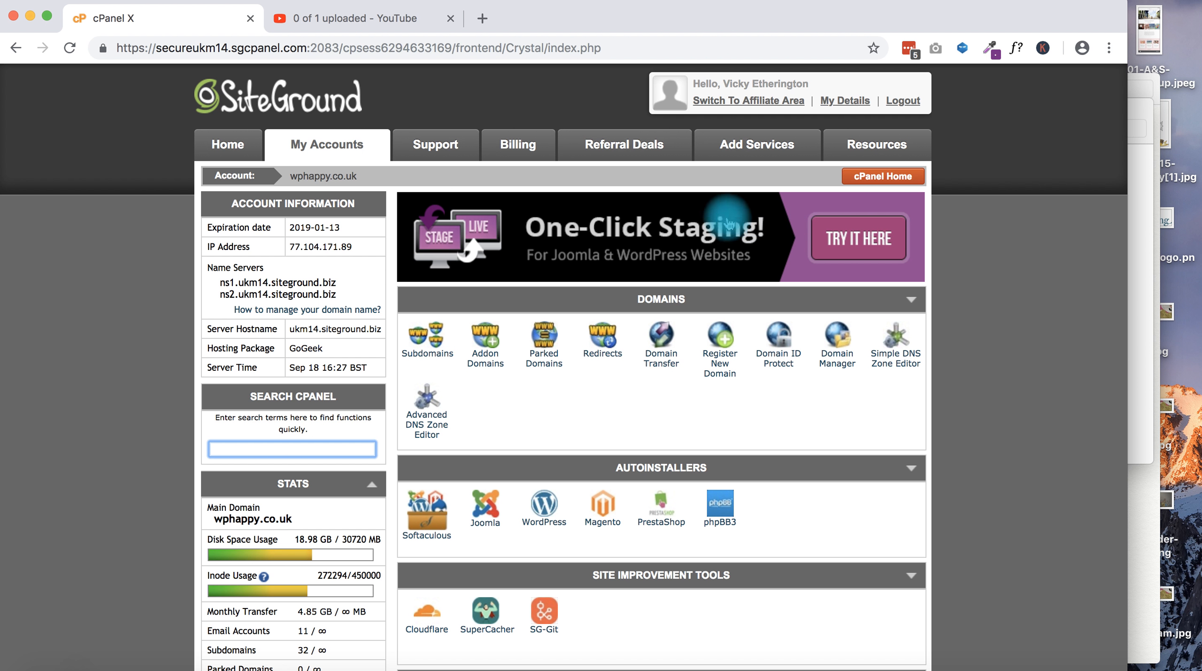
{"action": "left_click", "coordinate": [545, 513]}
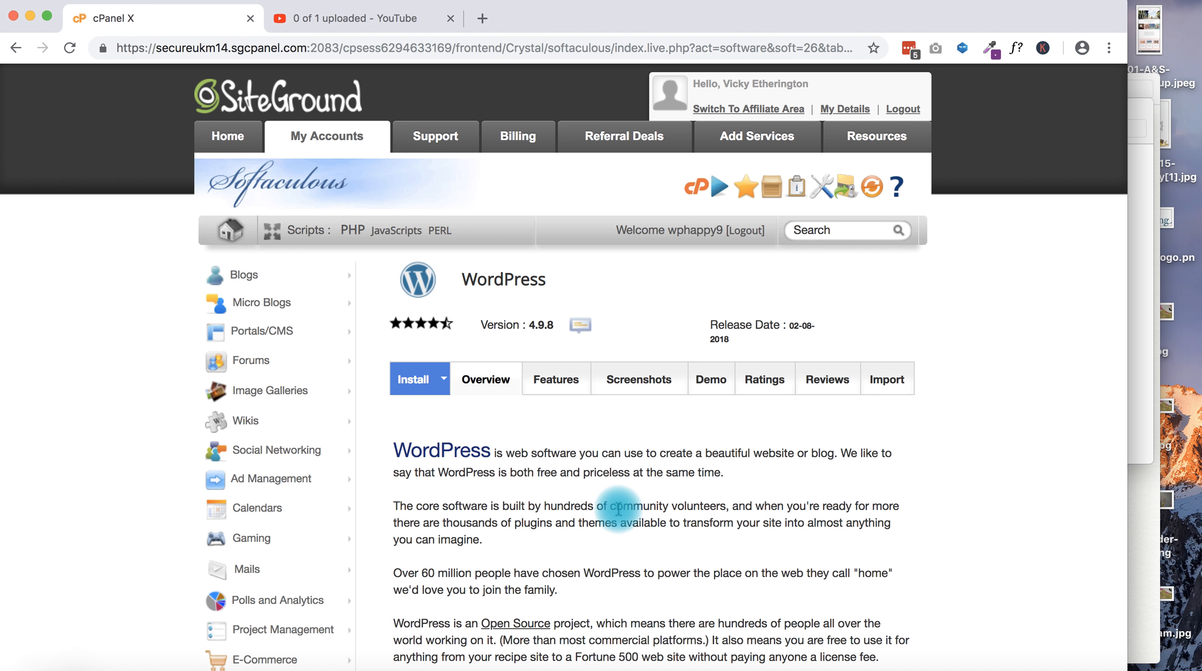
{"action": "scroll", "coordinate": [618, 509], "scroll_direction": "down", "scroll_amount": 5}
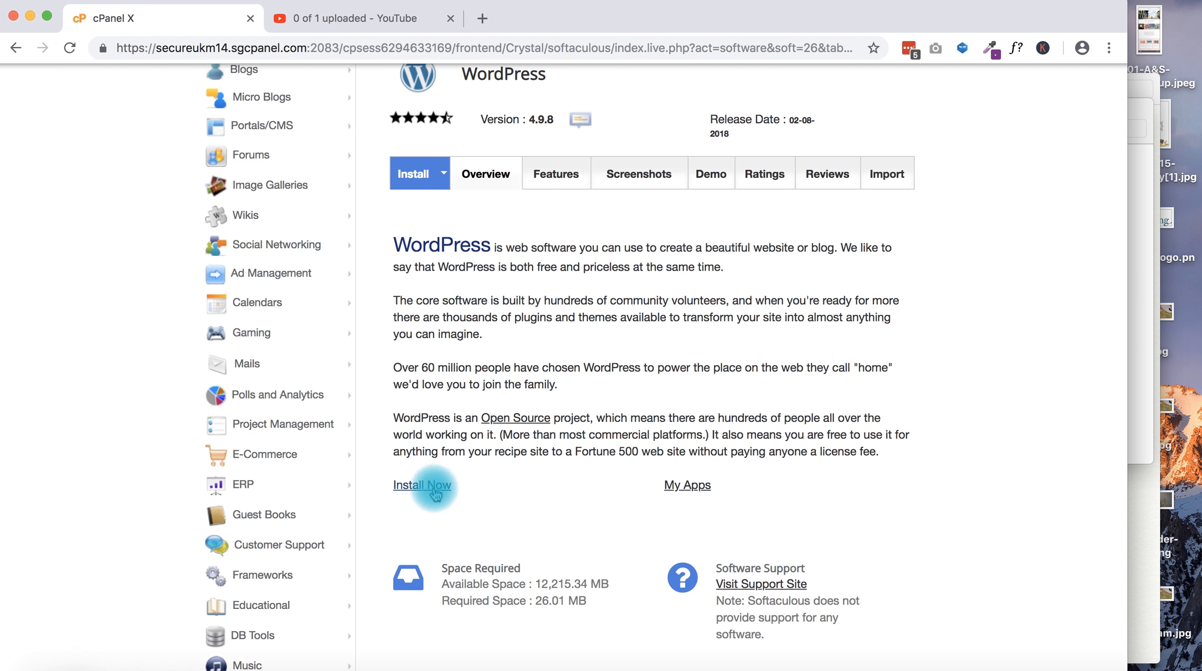
{"action": "left_click", "coordinate": [421, 486]}
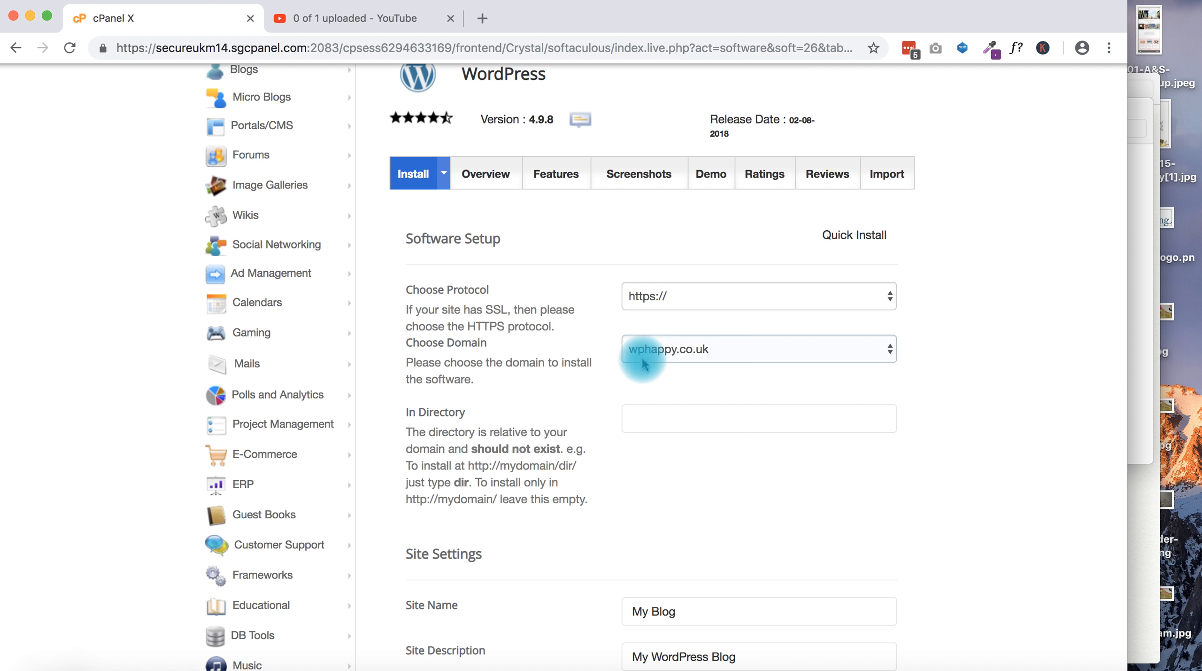
{"action": "left_click", "coordinate": [689, 351]}
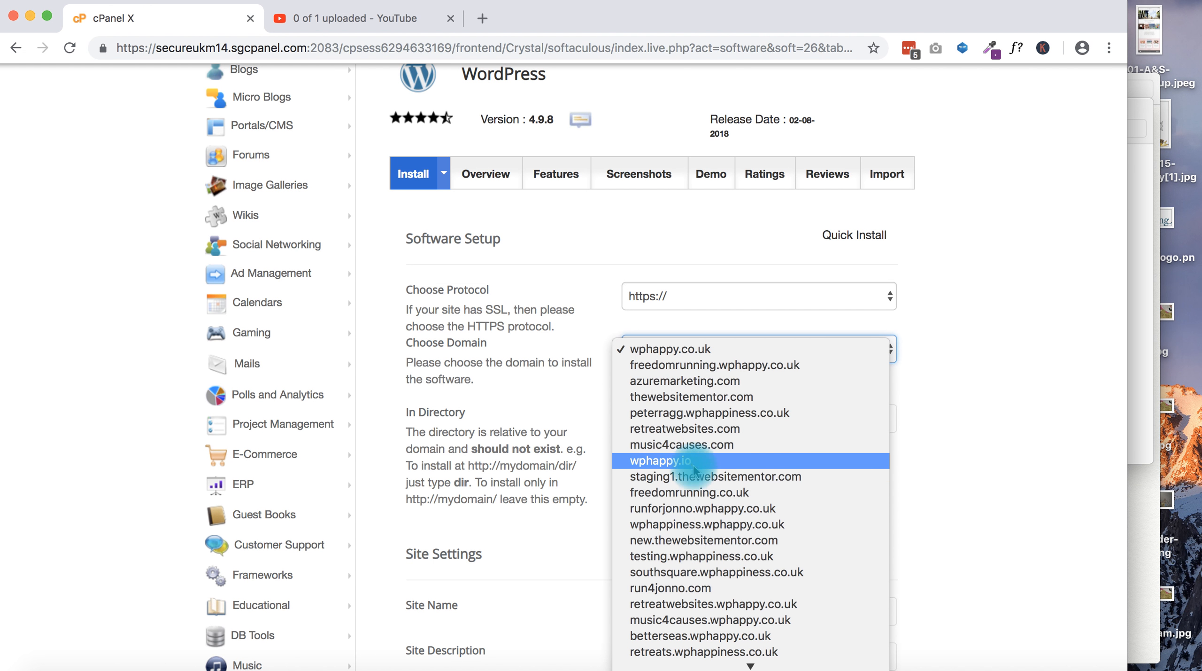
{"action": "left_click", "coordinate": [688, 492]}
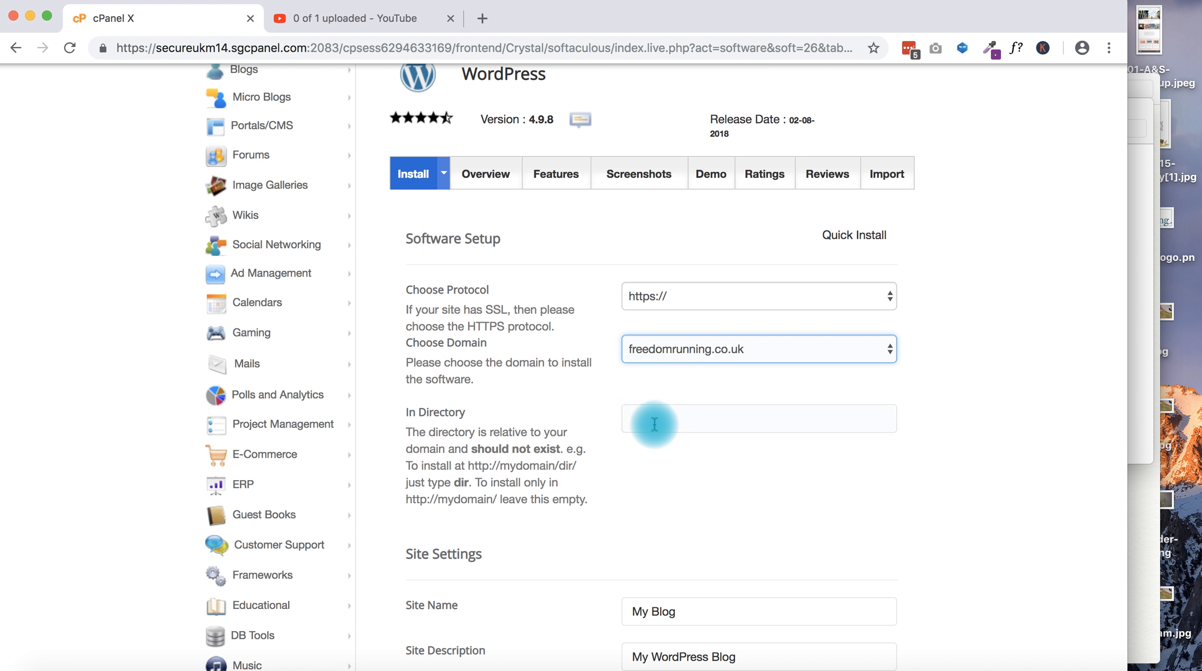
{"action": "scroll", "coordinate": [603, 478], "scroll_direction": "down", "scroll_amount": 3}
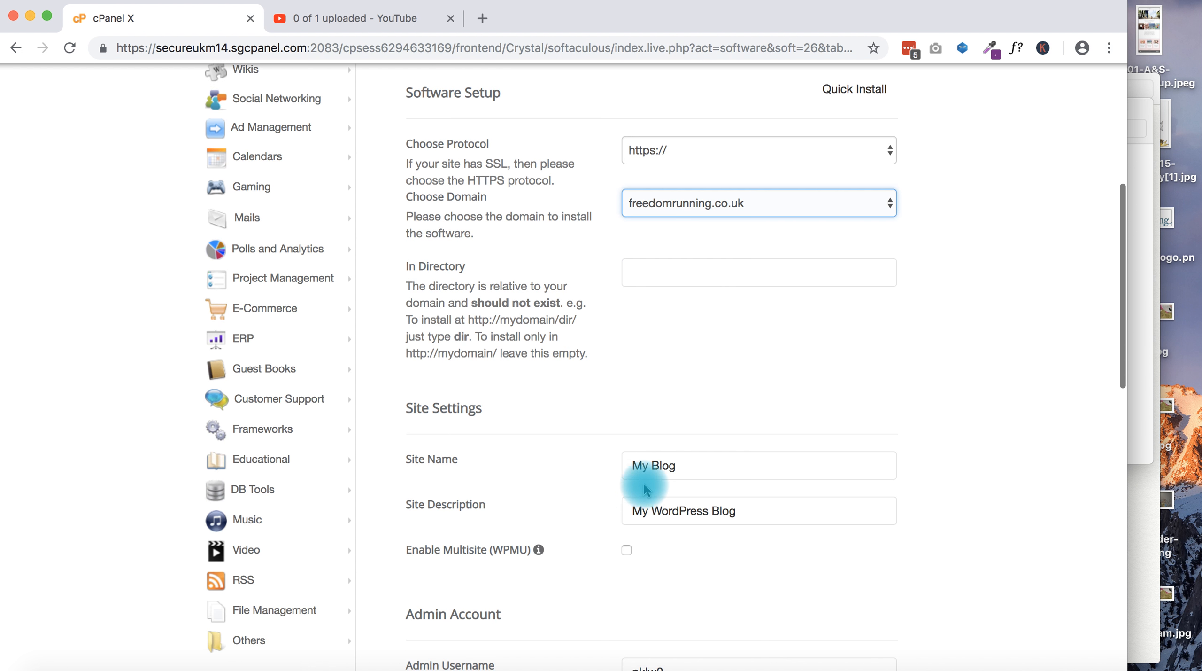
{"action": "left_click", "coordinate": [686, 467]}
Set the site name to 'Freedom Running' and the description to a 'Wild running with …' tagline
{"action": "left_click_drag", "start_coordinate": [686, 467], "coordinate": [632, 457]}
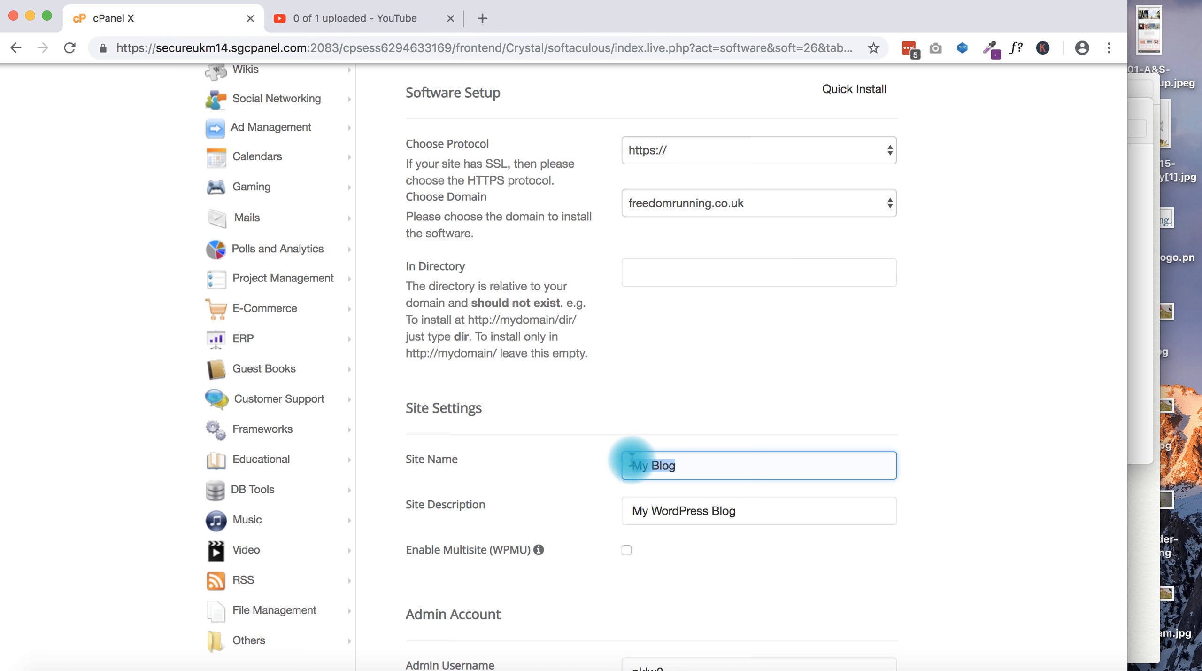
{"action": "type", "text": "Freedom Running"}
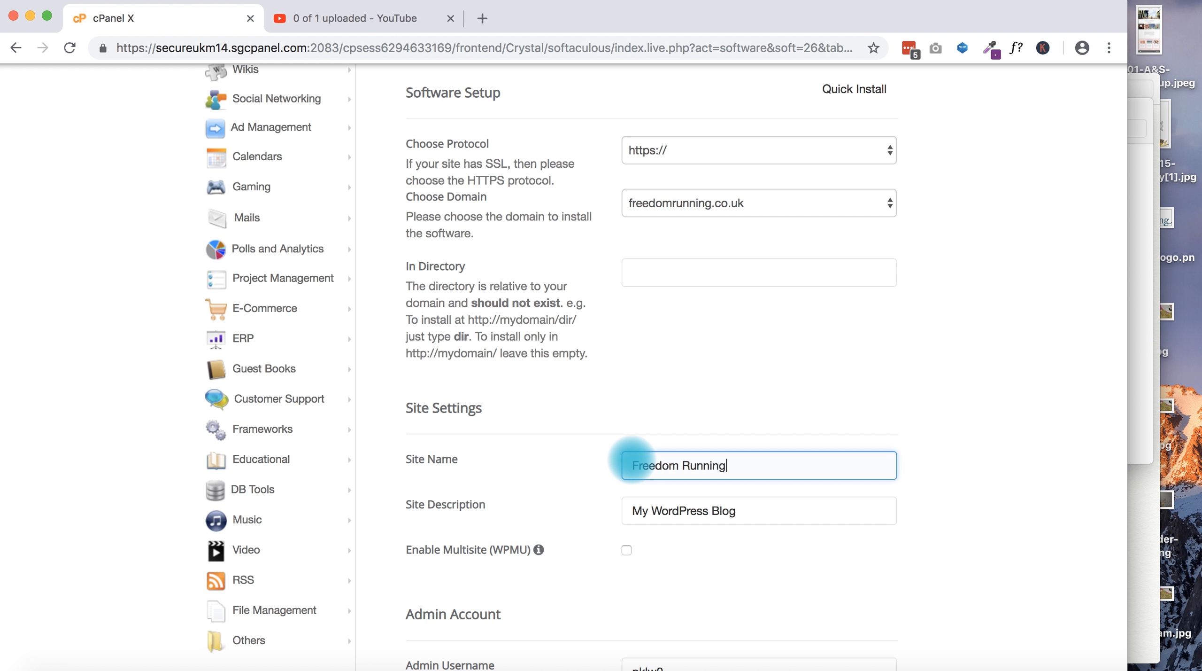
{"action": "left_click", "coordinate": [725, 510]}
{"action": "left_click_drag", "start_coordinate": [752, 510], "coordinate": [610, 507]}
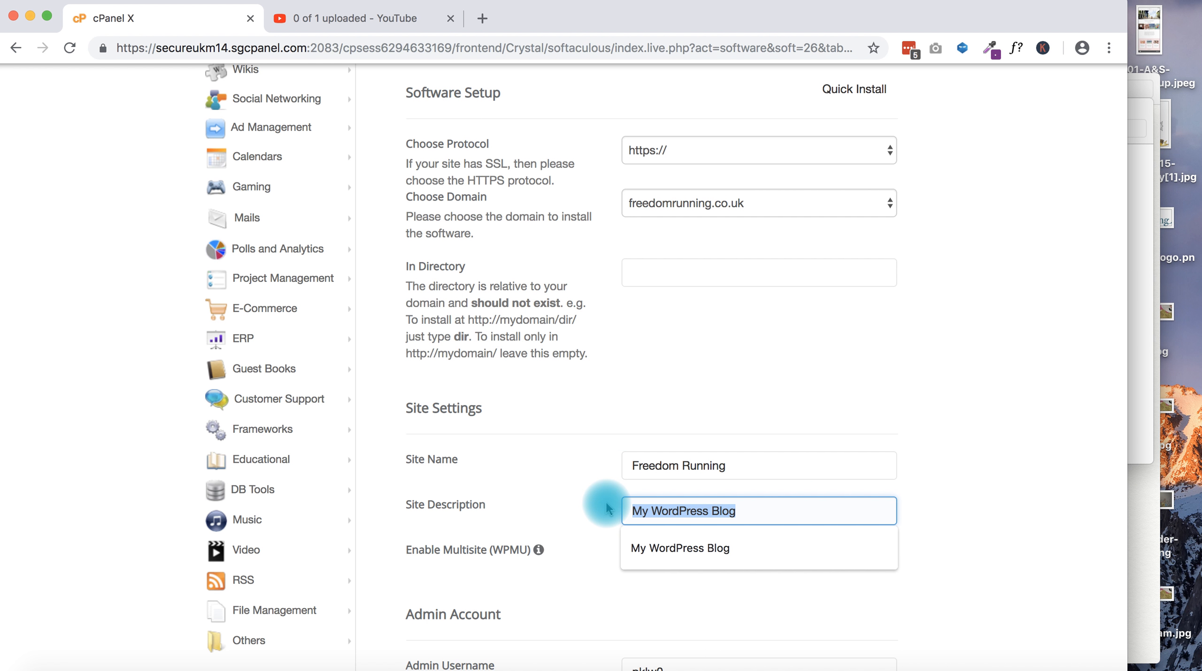
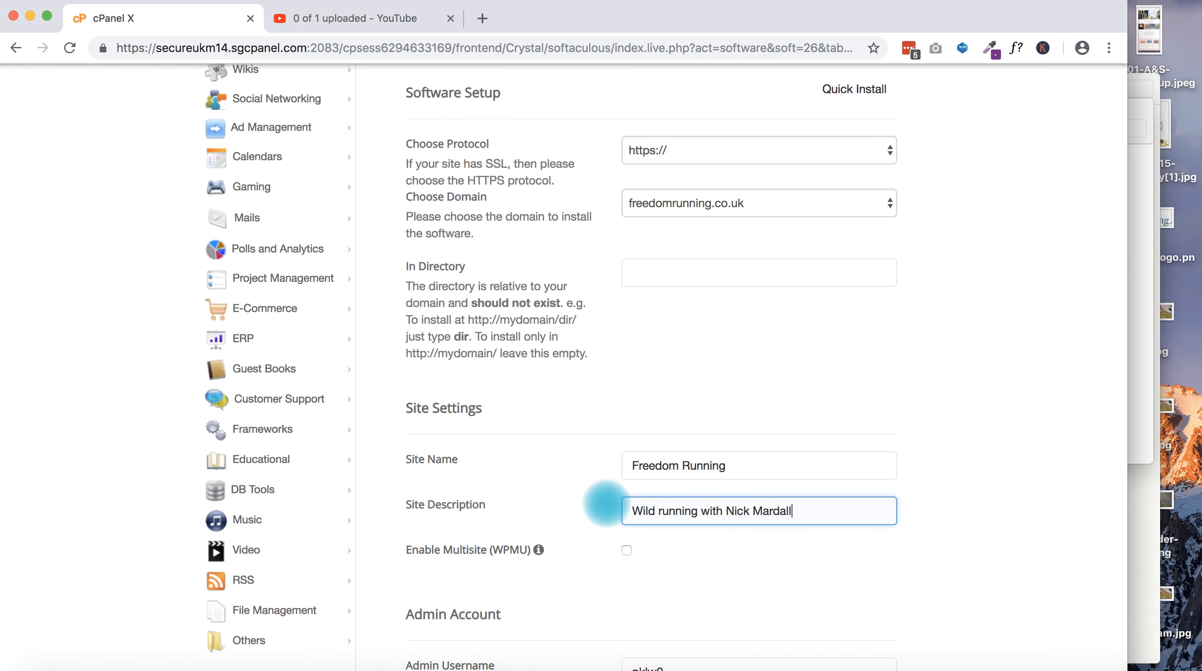
Select the whole Admin Username value in the form
{"action": "scroll", "coordinate": [793, 442], "scroll_direction": "down", "scroll_amount": 3}
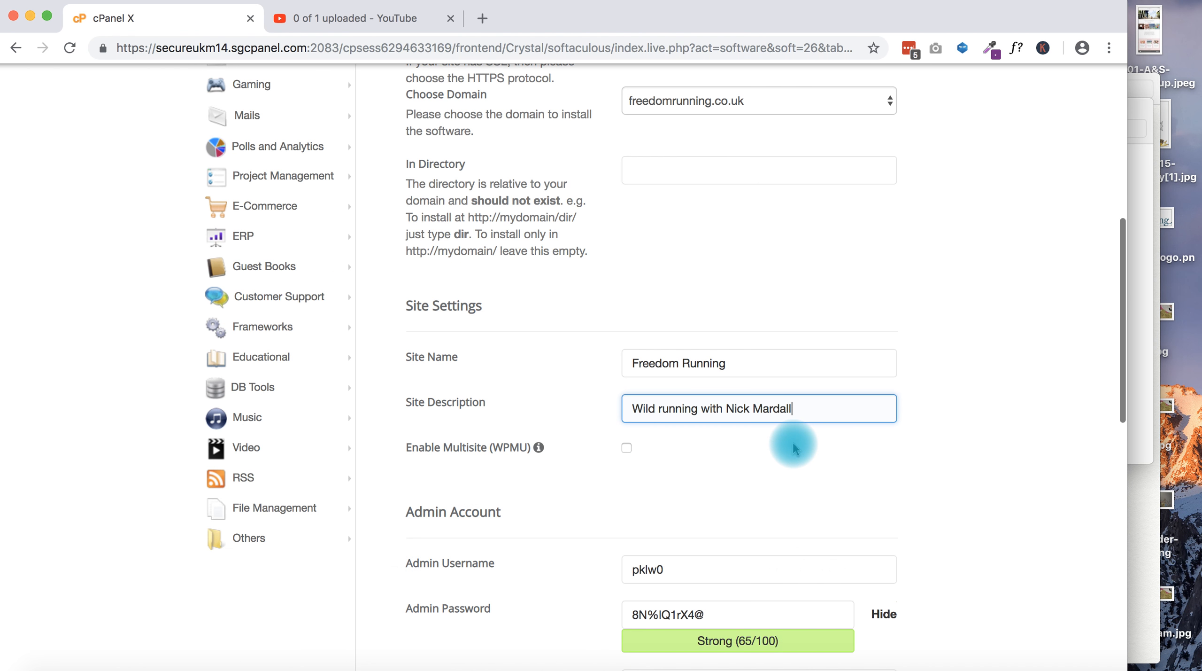
{"action": "scroll", "coordinate": [791, 462], "scroll_direction": "down", "scroll_amount": 4}
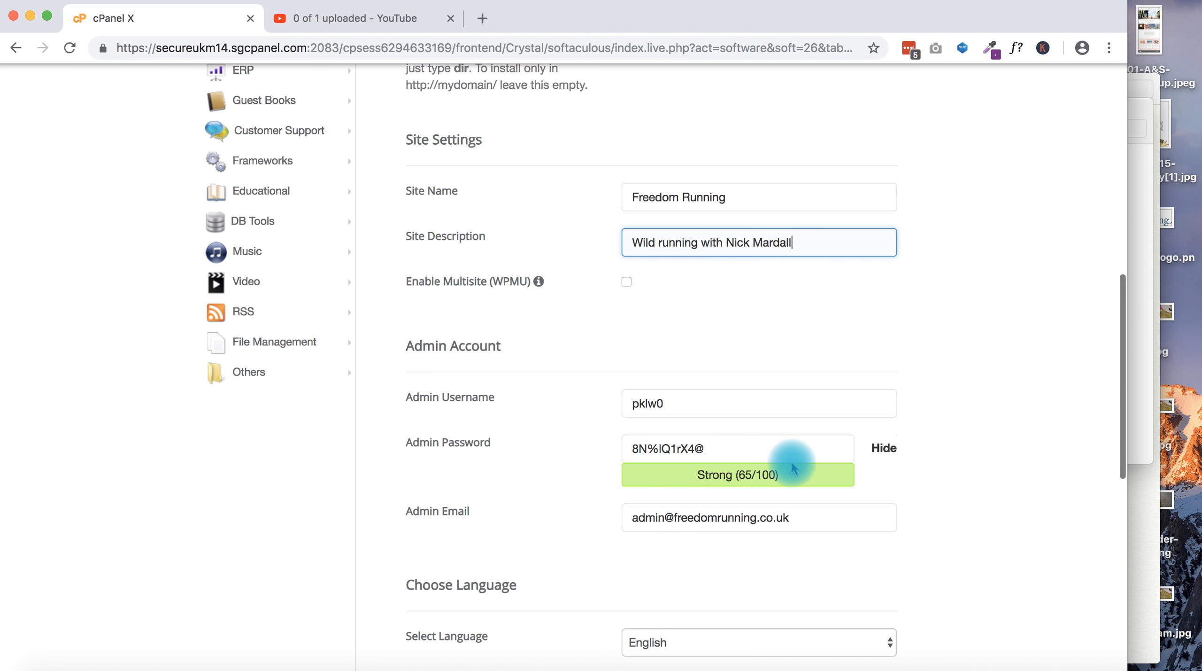
{"action": "left_click", "coordinate": [491, 398]}
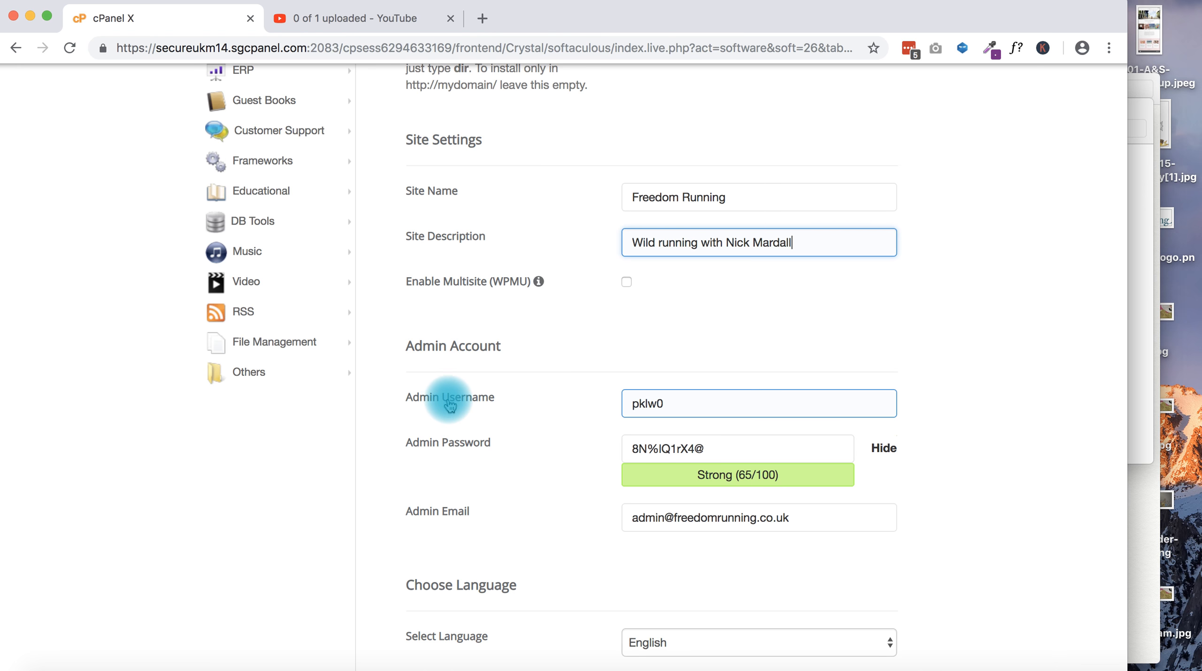
{"action": "left_click_drag", "start_coordinate": [645, 404], "coordinate": [667, 405]}
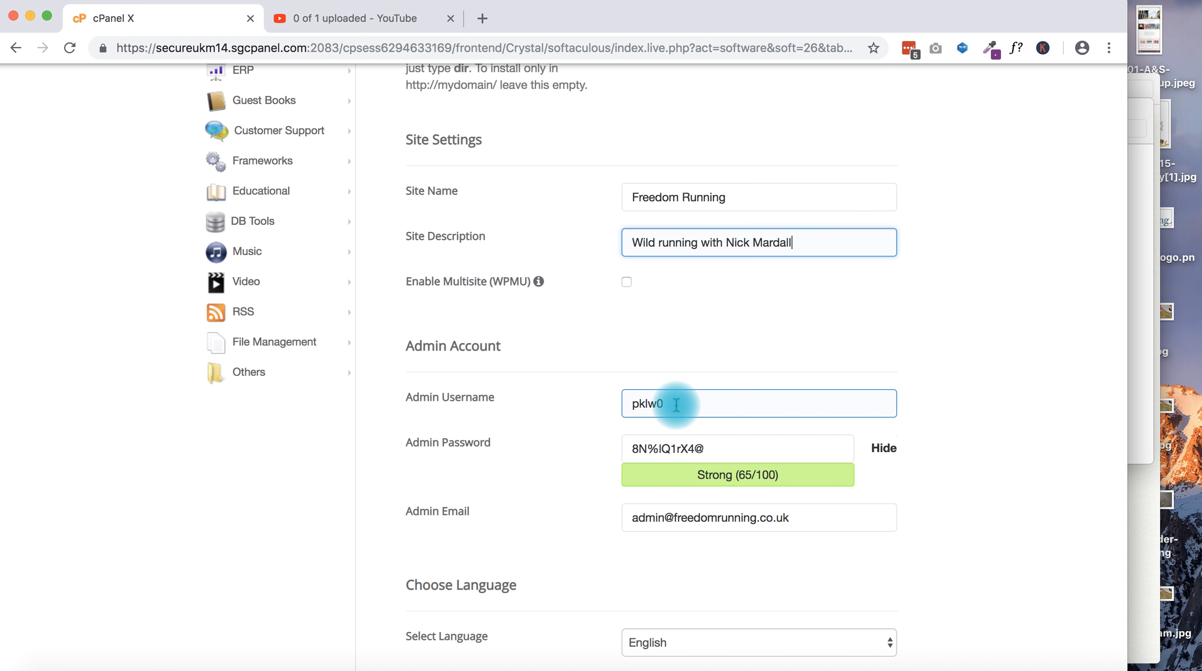
{"action": "left_click_drag", "start_coordinate": [676, 405], "coordinate": [623, 399]}
{"action": "key", "text": "super+c"}
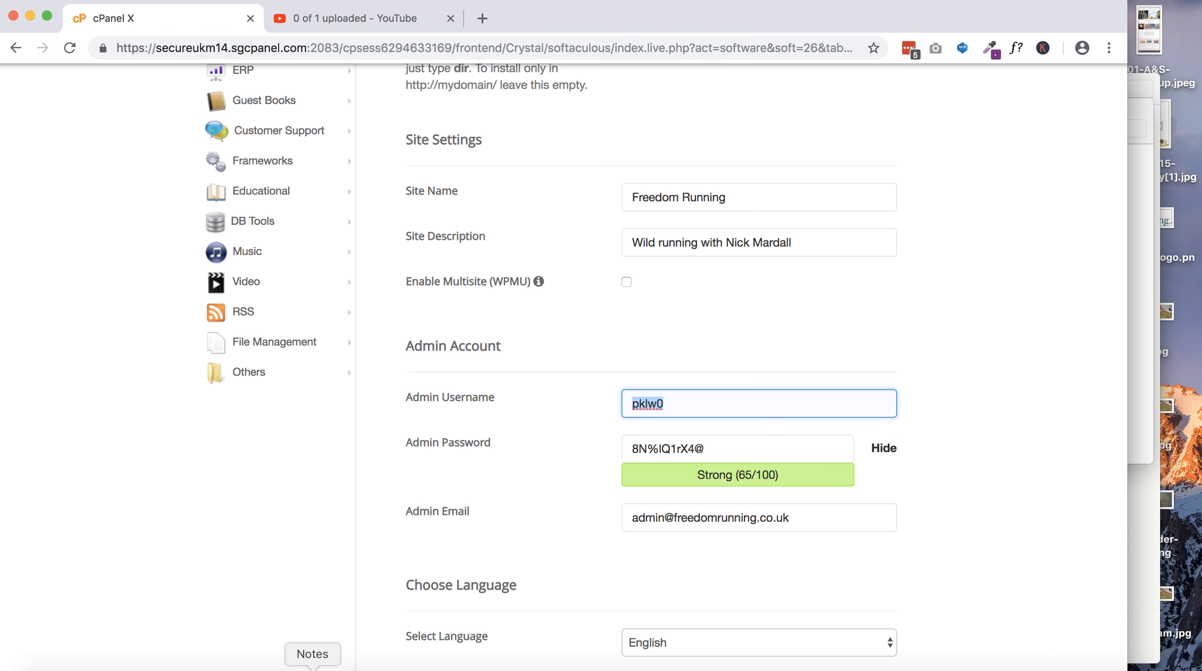
Paste the admin username into the freedomrunning.co.uk note in Apple Notes
{"action": "left_click", "coordinate": [311, 662]}
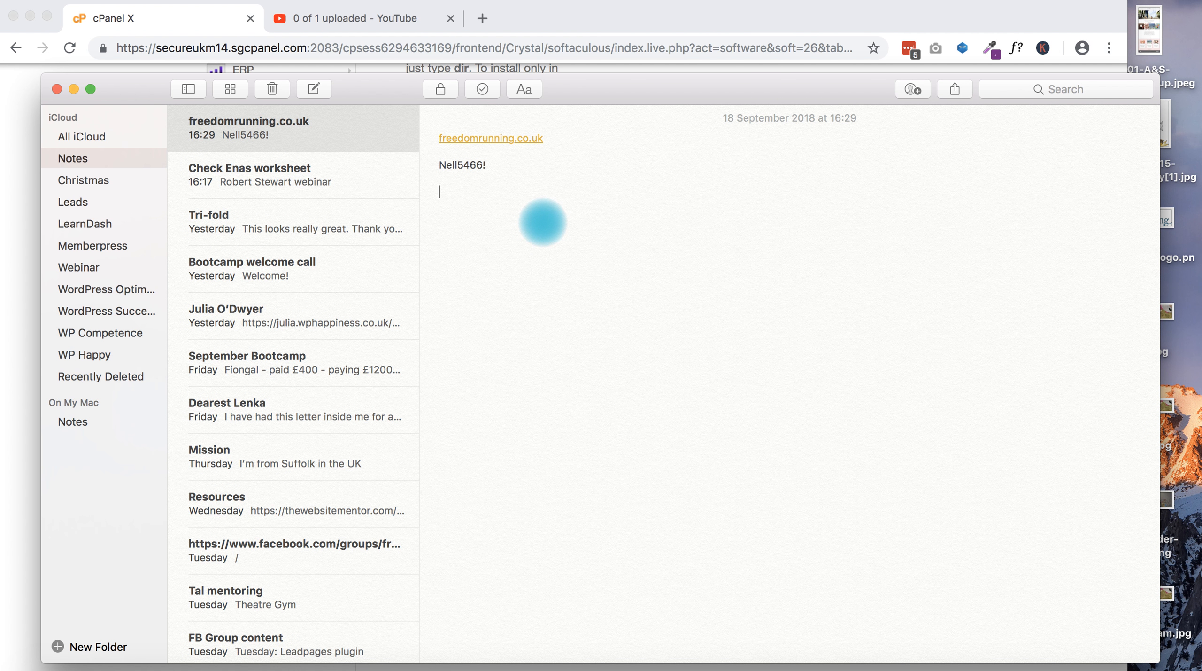
{"action": "key", "text": "super+v"}
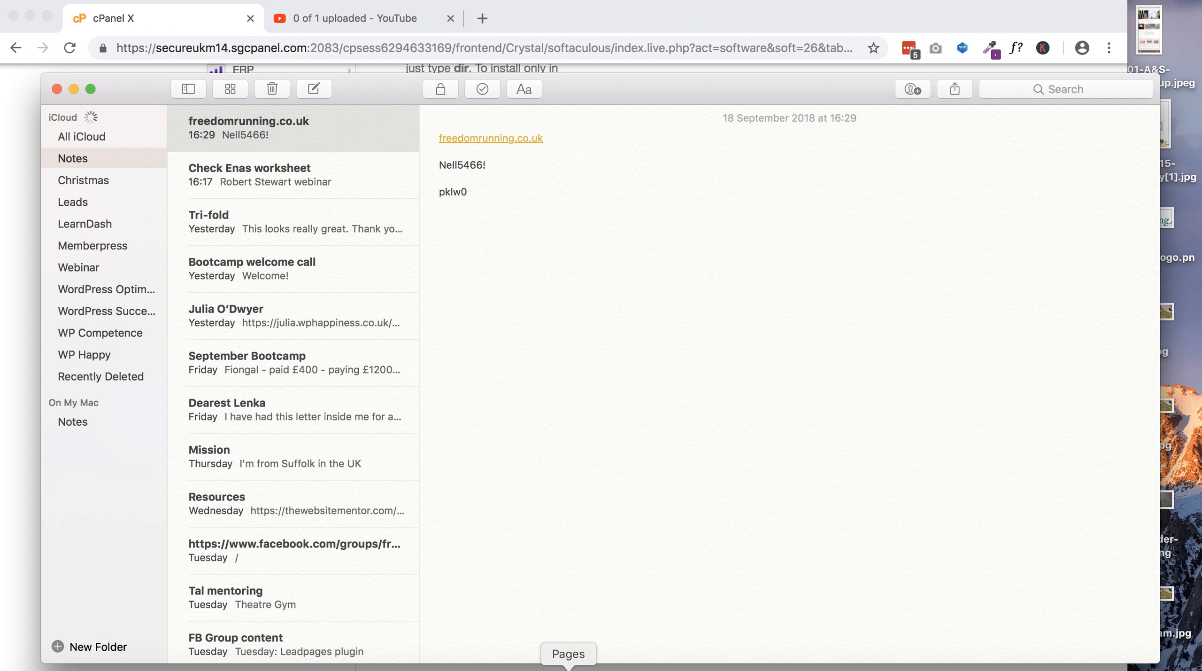
{"action": "left_click", "coordinate": [913, 665]}
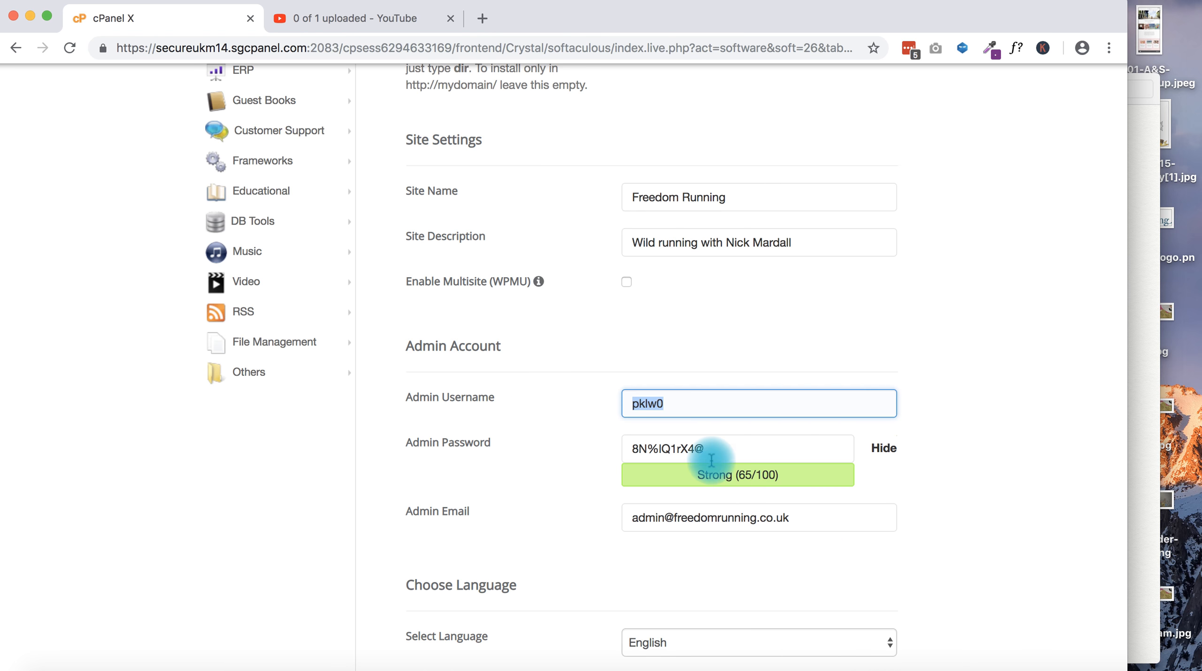
Save the generated admin password to the same note, then select the admin e-mail field
{"action": "left_click_drag", "start_coordinate": [709, 449], "coordinate": [601, 451]}
{"action": "key", "text": "super+c"}
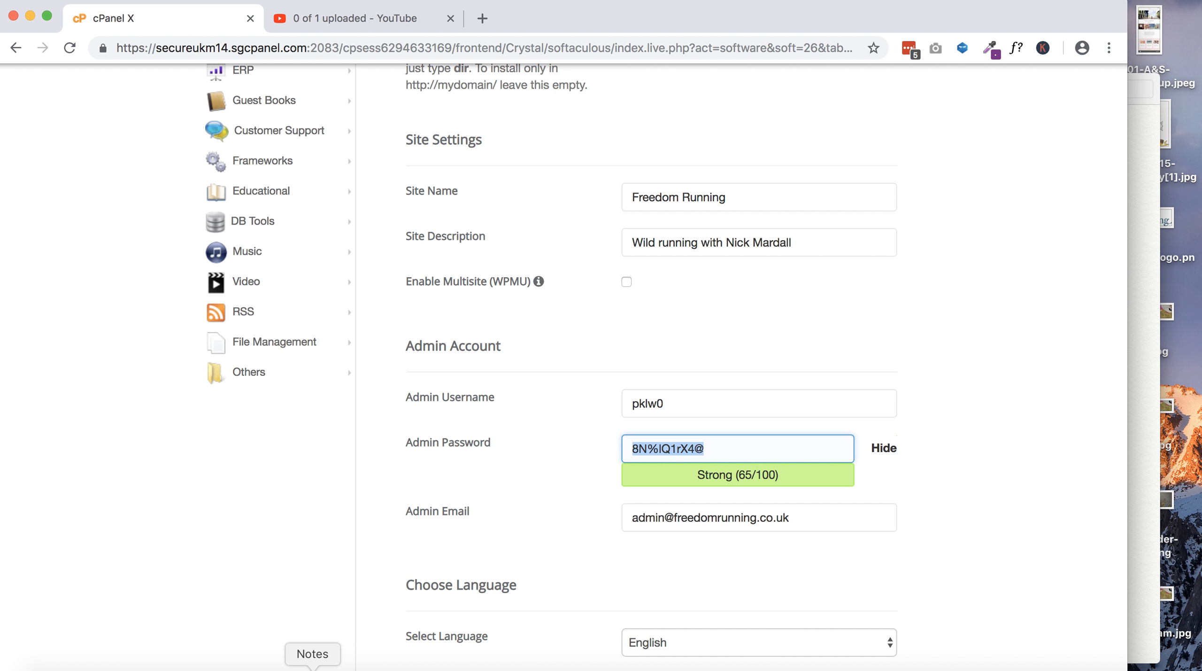
{"action": "left_click", "coordinate": [312, 667]}
{"action": "key", "text": "super+v"}
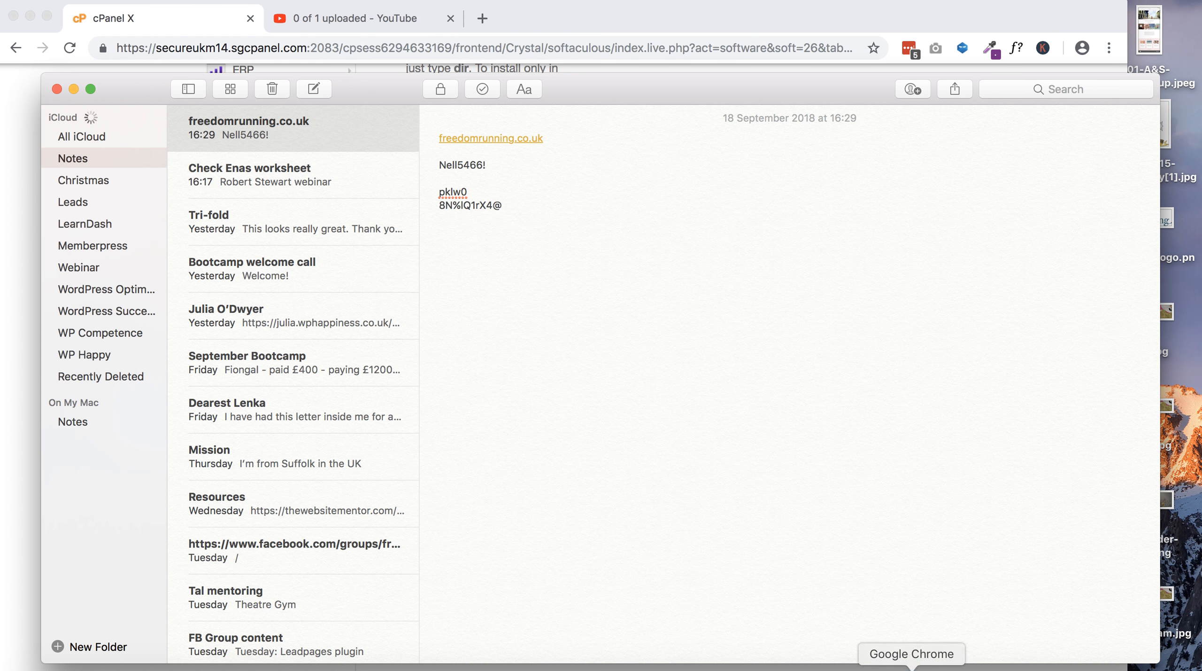
{"action": "left_click", "coordinate": [911, 667]}
{"action": "left_click", "coordinate": [766, 517]}
{"action": "triple_click", "coordinate": [767, 517]}
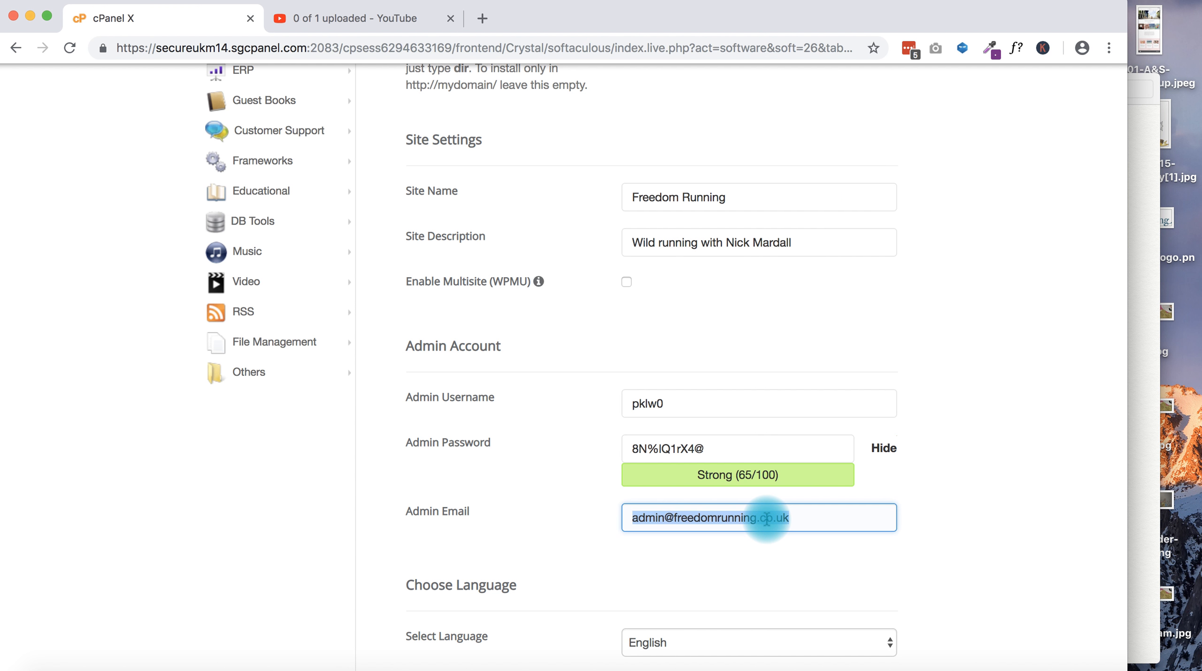
Replace the admin e-mail with Chrome's suggested address
{"action": "type", "text": "v"}
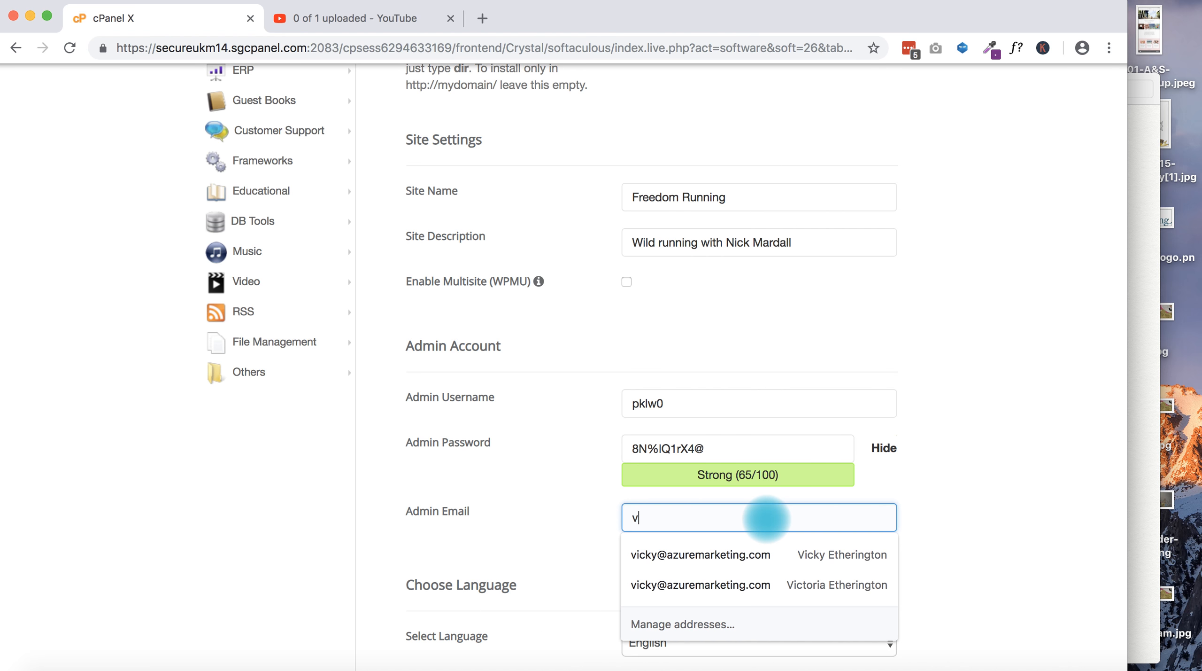
{"action": "key", "text": "Down"}
{"action": "key", "text": "Return"}
Install WordPress on freedomrunning.co.uk and wait for the success page
{"action": "scroll", "coordinate": [713, 573], "scroll_direction": "down", "scroll_amount": 2}
{"action": "scroll", "coordinate": [713, 572], "scroll_direction": "down", "scroll_amount": 10}
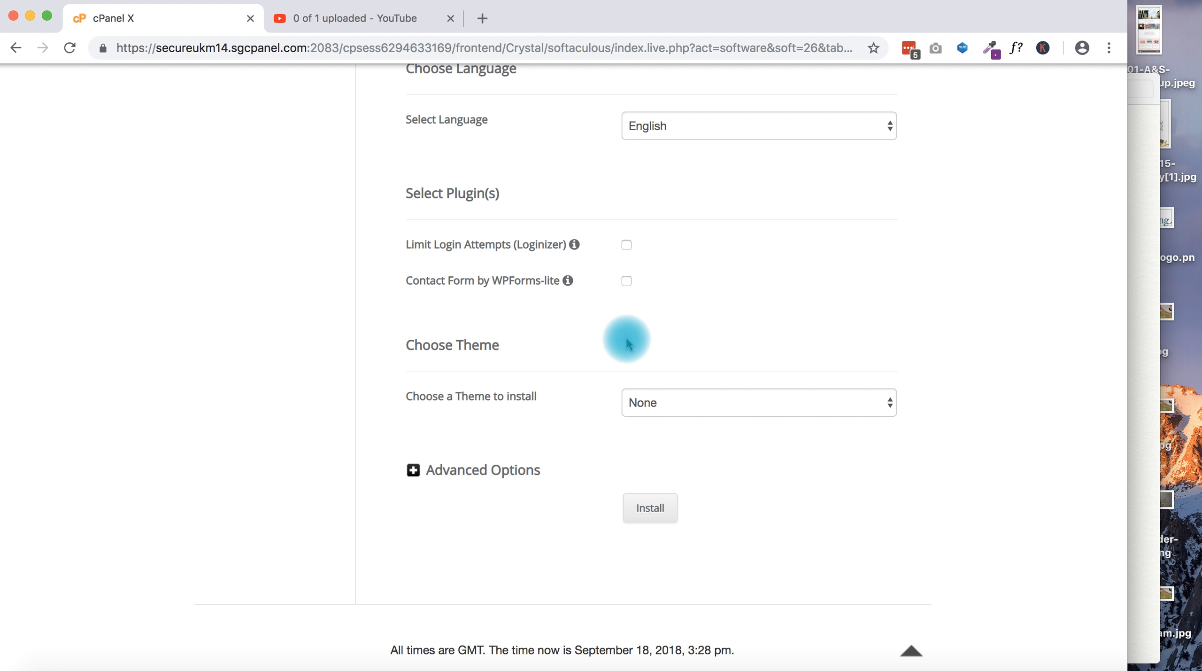
{"action": "left_click", "coordinate": [648, 507]}
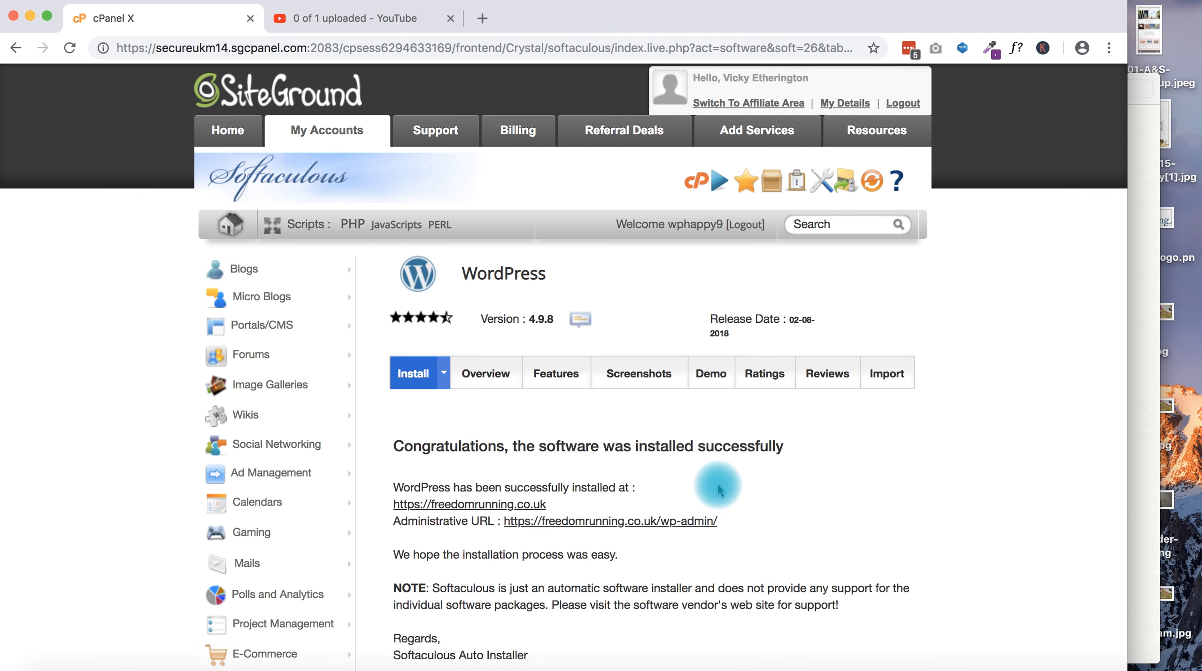
{"action": "scroll", "coordinate": [717, 487], "scroll_direction": "down", "scroll_amount": 3}
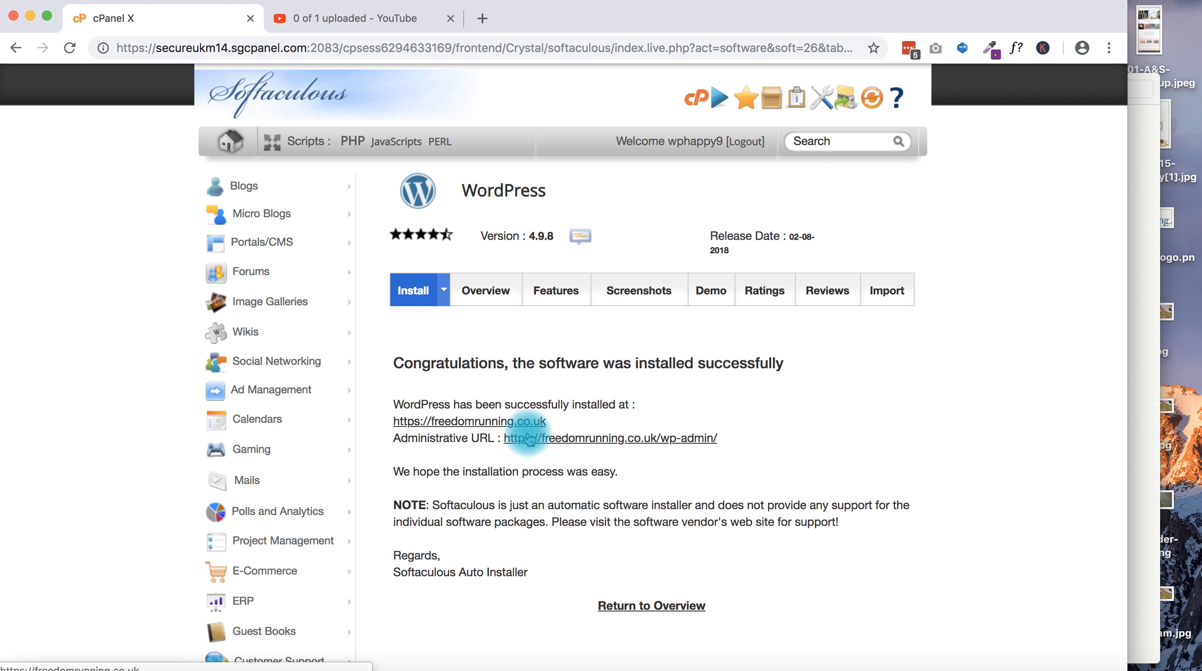
Open the new site's wp-admin in a new tab and select its address
{"action": "left_click", "coordinate": [570, 439]}
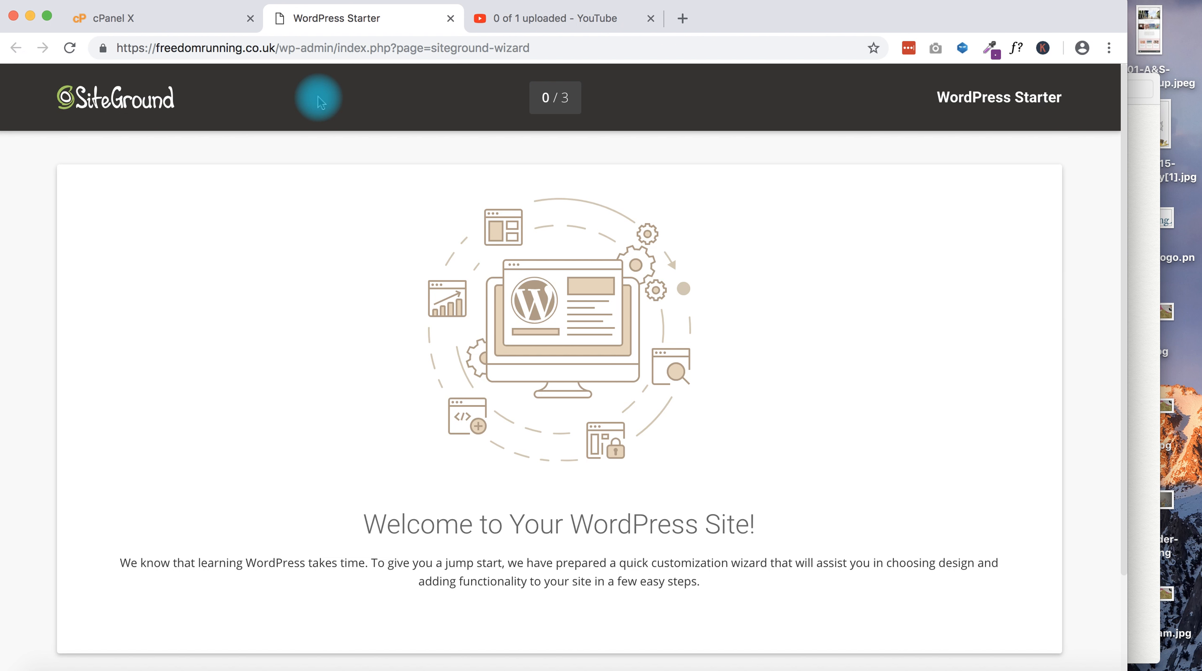
{"action": "left_click", "coordinate": [309, 47]}
{"action": "left_click", "coordinate": [331, 48]}
{"action": "left_click_drag", "start_coordinate": [337, 47], "coordinate": [106, 52]}
{"action": "key", "text": "super+c"}
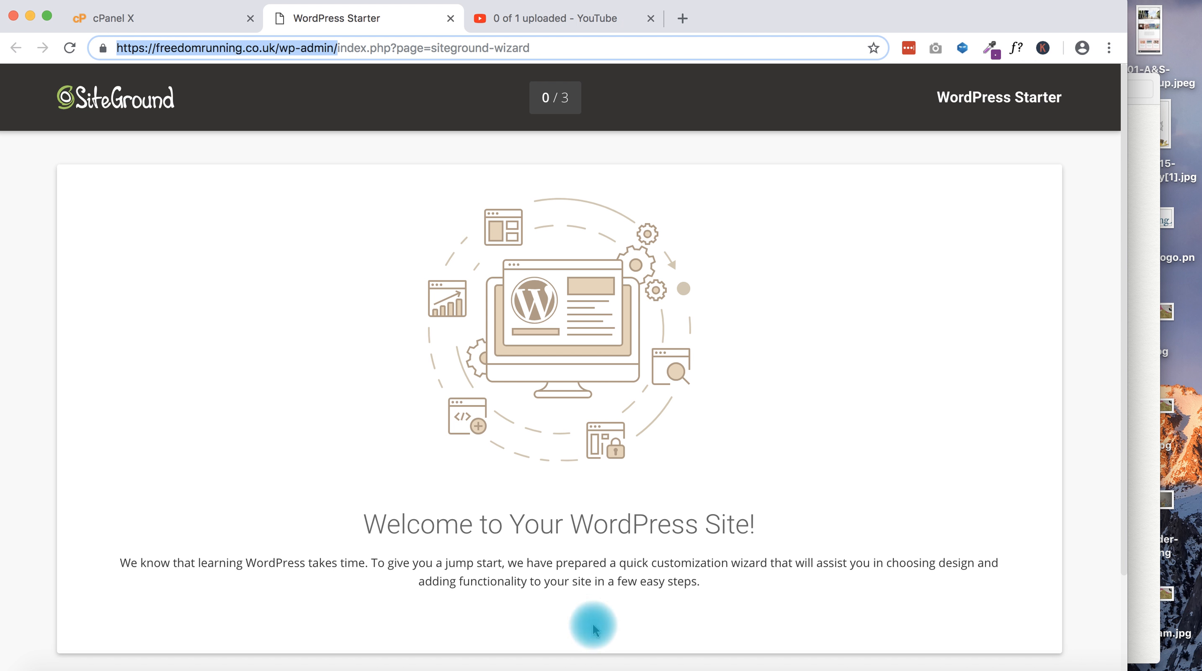
{"action": "left_click", "coordinate": [313, 668]}
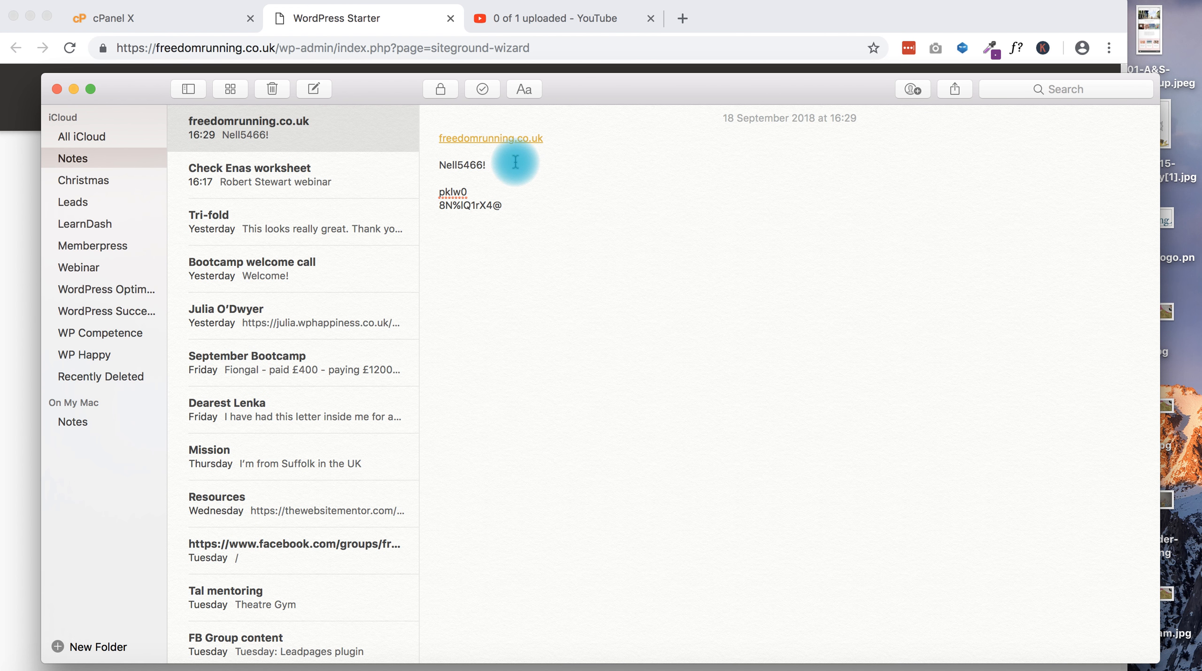
{"action": "key", "text": "Return"}
{"action": "key", "text": "Return"}
{"action": "key", "text": "super+v"}
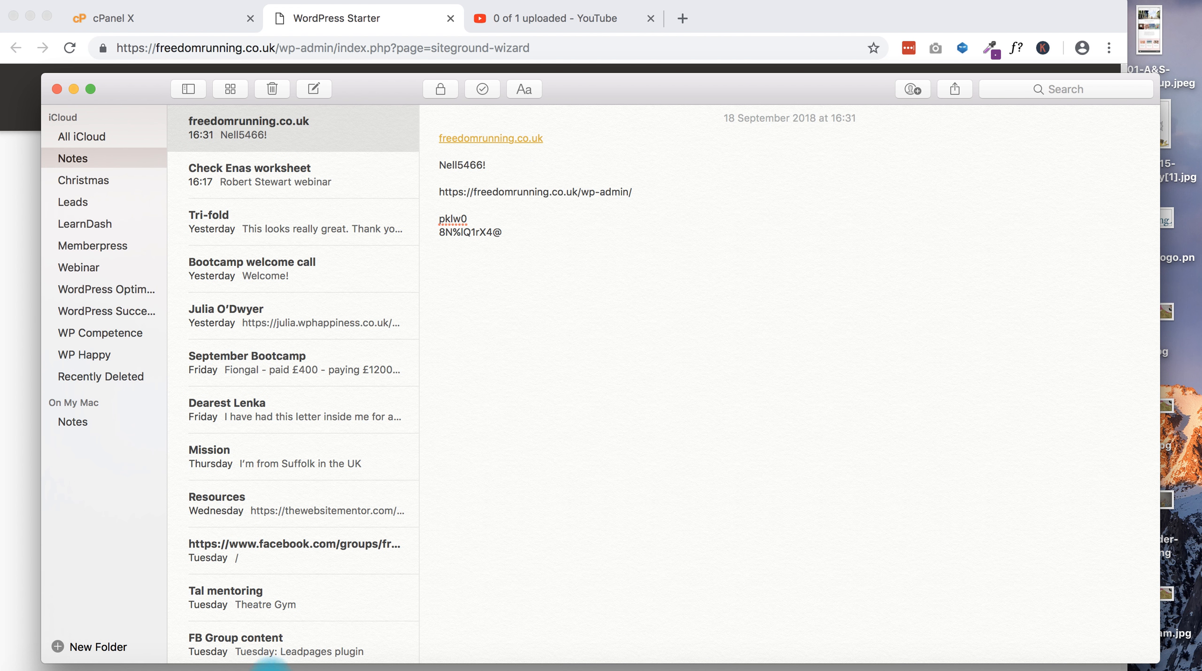
{"action": "left_click", "coordinate": [912, 666]}
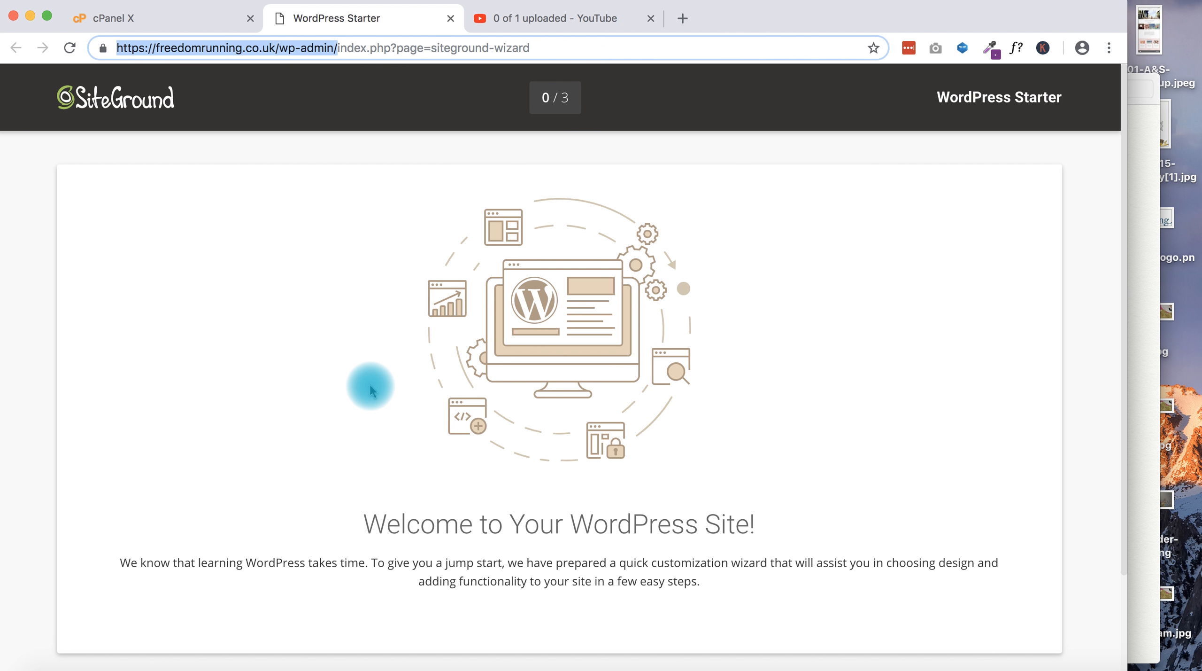
Start the WordPress Starter wizard, then exit it to the Freedom Running Dashboard
{"action": "scroll", "coordinate": [512, 430], "scroll_direction": "down", "scroll_amount": 3}
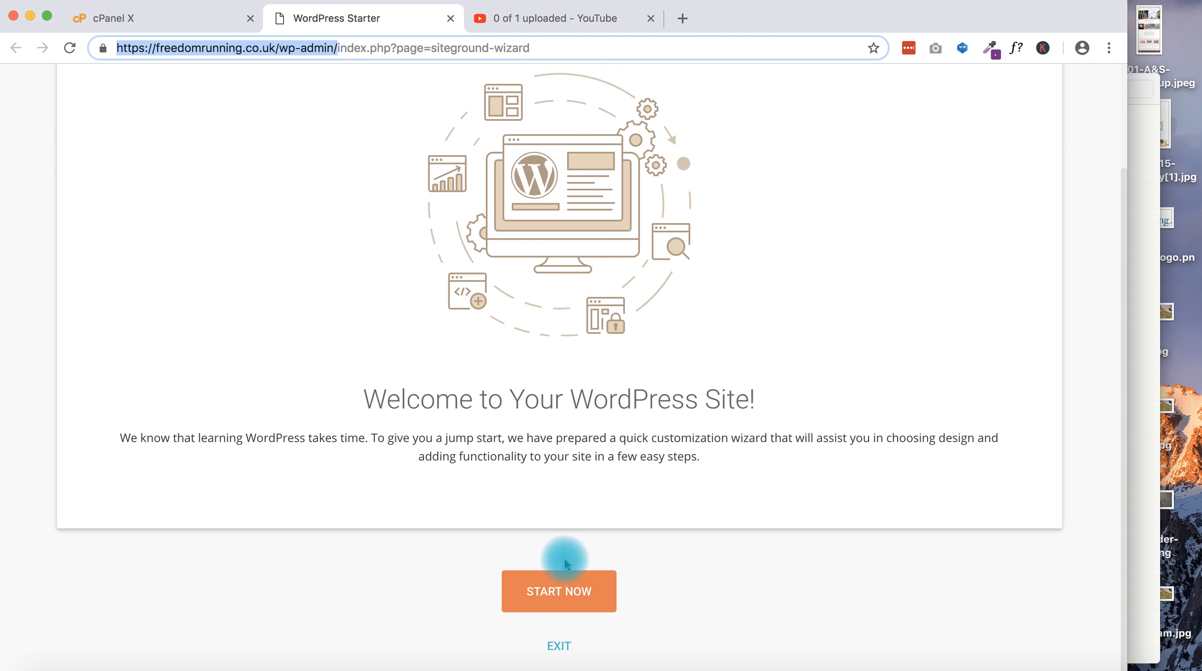
{"action": "left_click", "coordinate": [570, 593]}
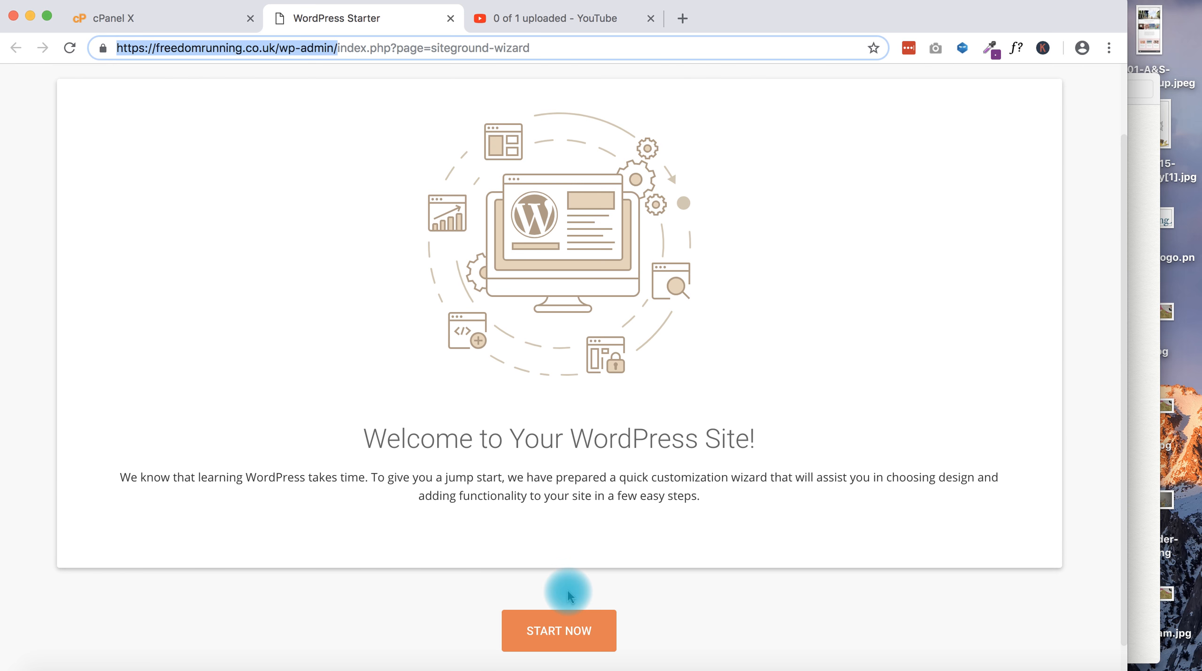
{"action": "scroll", "coordinate": [568, 591], "scroll_direction": "down", "scroll_amount": 2}
{"action": "left_click", "coordinate": [561, 648]}
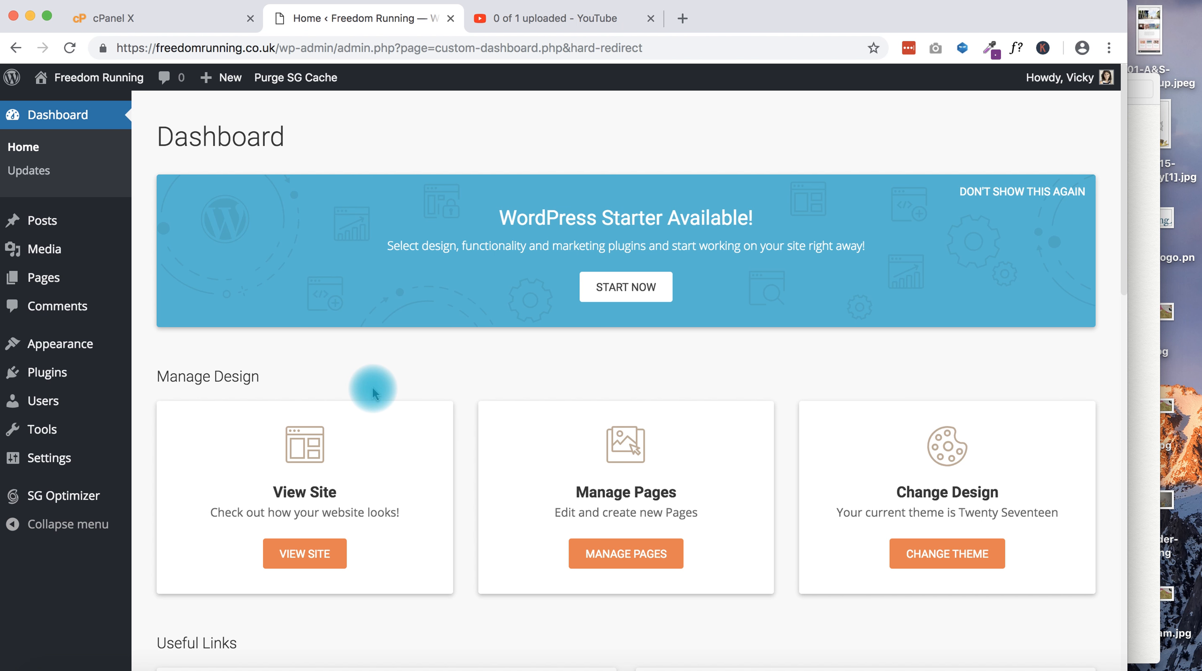
{"action": "left_click", "coordinate": [954, 670]}
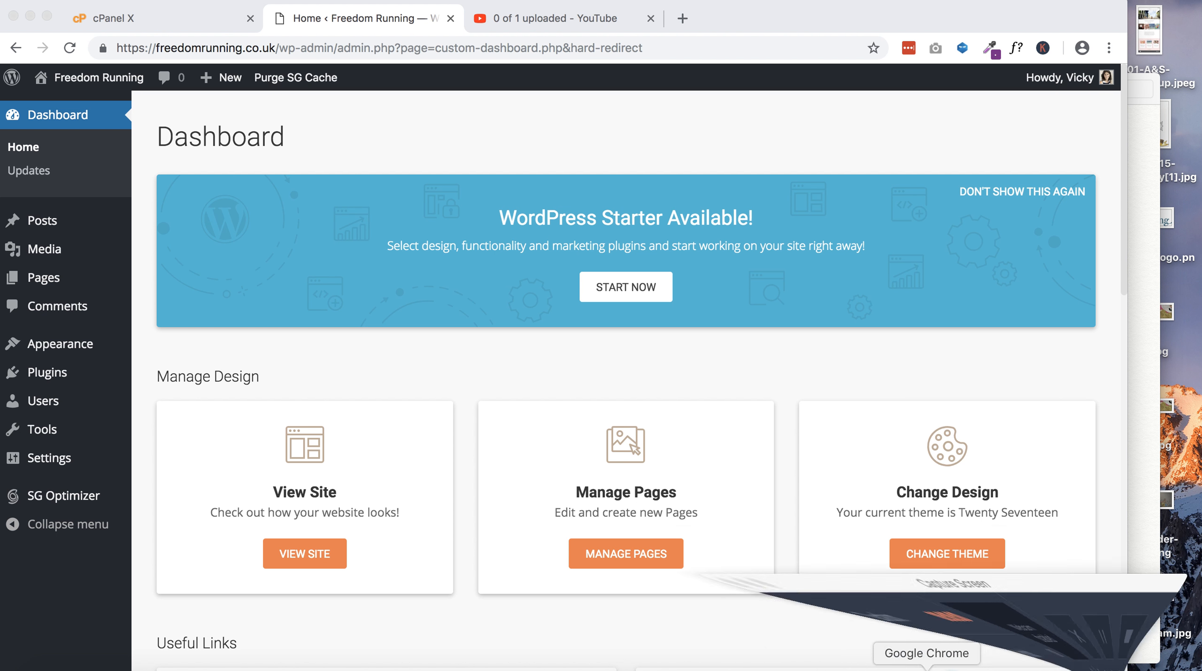